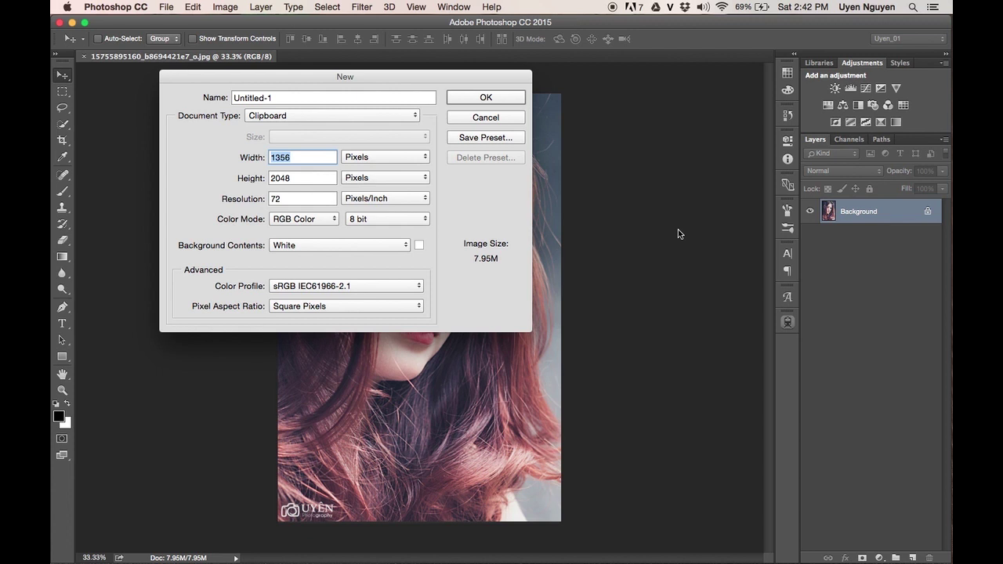
- Create a new 1000 by 1000 pixel document with a white background
{"action": "type", "text": "1000"}
{"action": "key", "text": "Tab"}
{"action": "type", "text": "1000"}
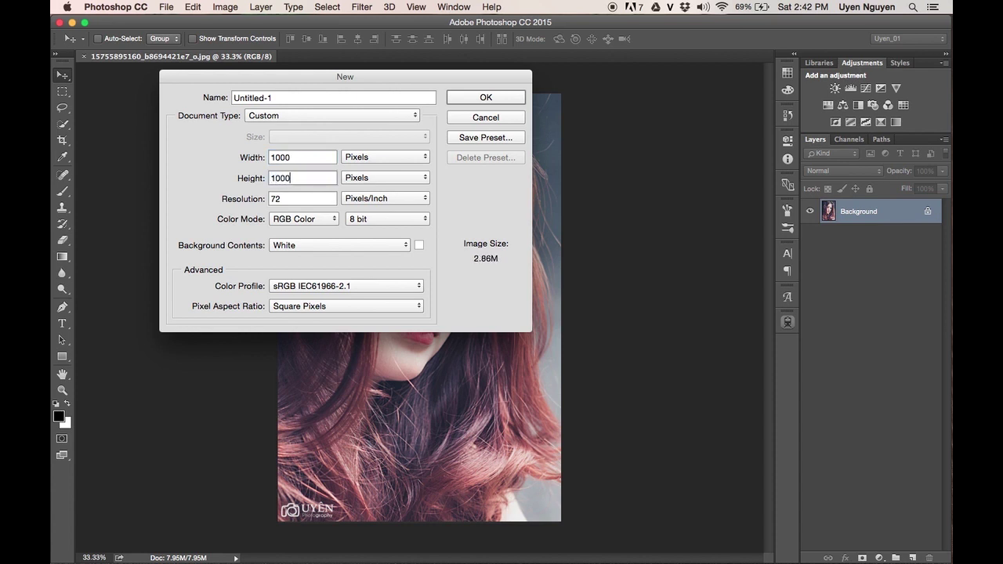
{"action": "key", "text": "Return"}
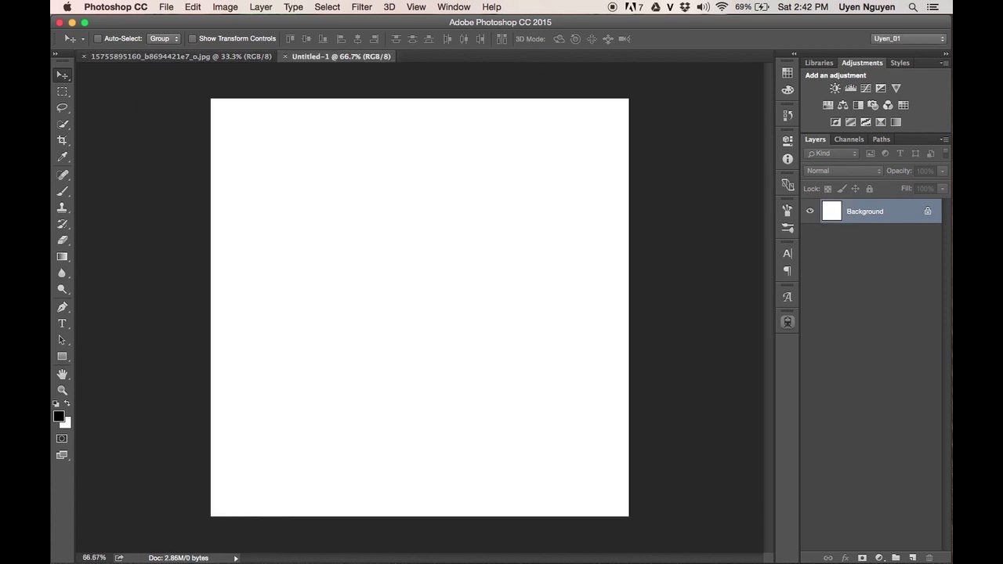
- Bring the portrait photo into the new document and scale it proportionally to 1000 px wide
{"action": "left_click", "coordinate": [199, 60]}
{"action": "left_click_drag", "start_coordinate": [347, 153], "coordinate": [380, 186]}
{"action": "key", "text": "super+t"}
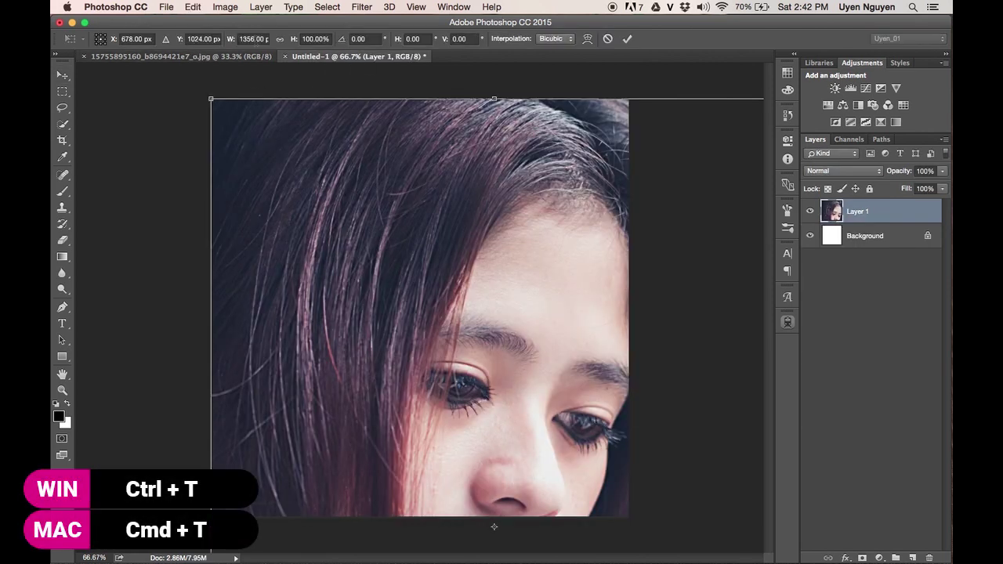
{"action": "left_click", "coordinate": [279, 39]}
{"action": "double_click", "coordinate": [259, 39]}
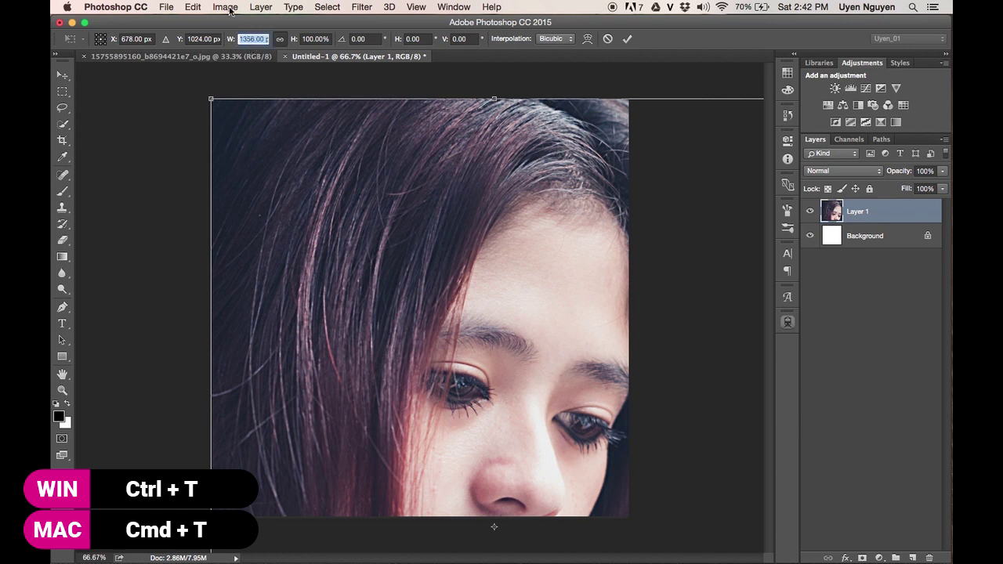
{"action": "type", "text": "1000"}
{"action": "key", "text": "Return"}
{"action": "key", "text": "Return"}
- Align the scaled photo to the canvas and shift it upward so the face fills the square frame
{"action": "key", "text": "super+a"}
{"action": "left_click", "coordinate": [290, 39]}
{"action": "left_click", "coordinate": [341, 39]}
{"action": "key", "text": "super+d"}
{"action": "left_click_drag", "start_coordinate": [459, 376], "coordinate": [467, 342]}
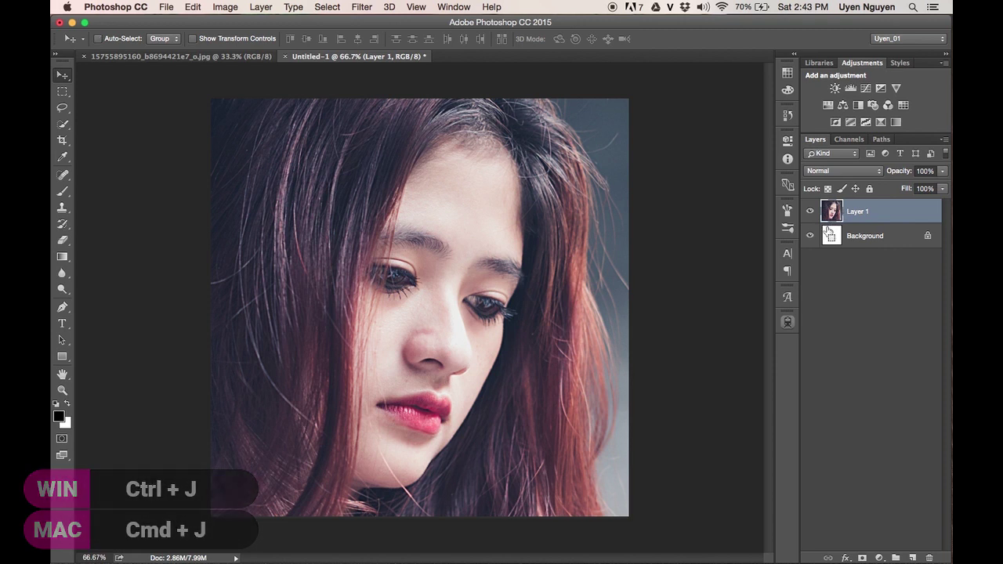
- Duplicate the photo layer three times, hide the three copies and select Layer 1
{"action": "key", "text": "super+j"}
{"action": "key", "text": "super+j"}
{"action": "key", "text": "super+j"}
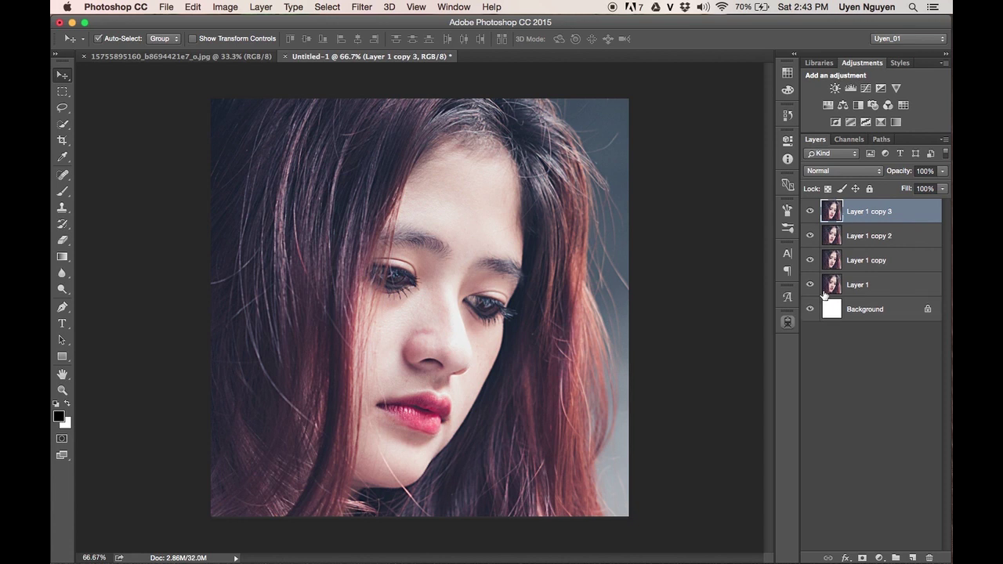
{"action": "left_click_drag", "start_coordinate": [811, 215], "coordinate": [811, 262]}
{"action": "left_click", "coordinate": [852, 287]}
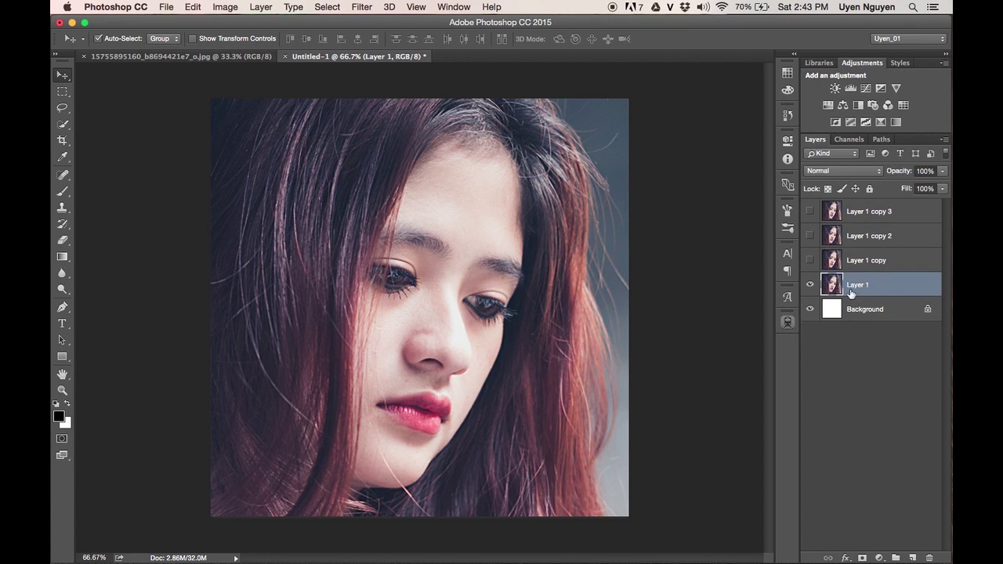
- Activate the Brush tool and open its brush presets
{"action": "left_click", "coordinate": [58, 193]}
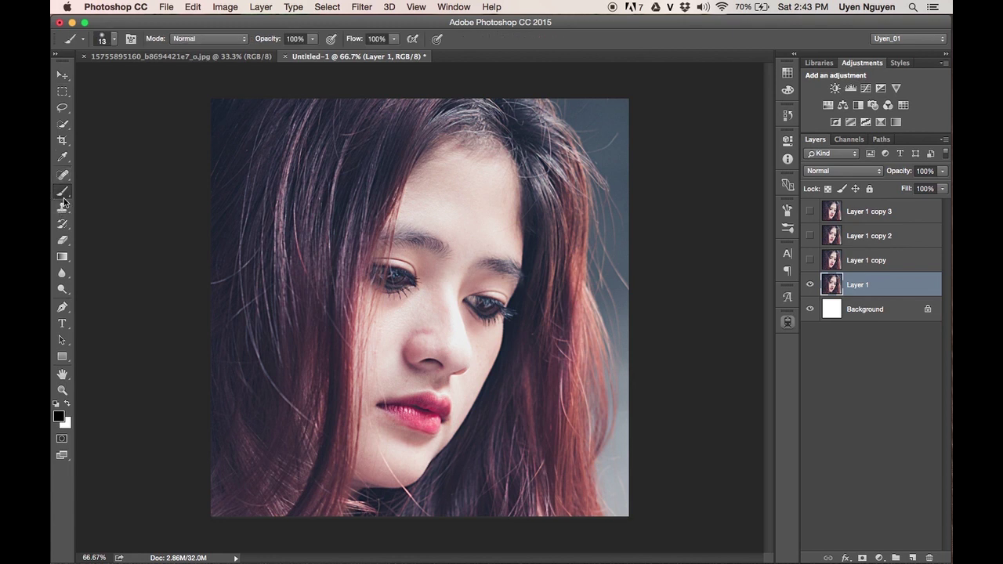
{"action": "right_click", "coordinate": [64, 196]}
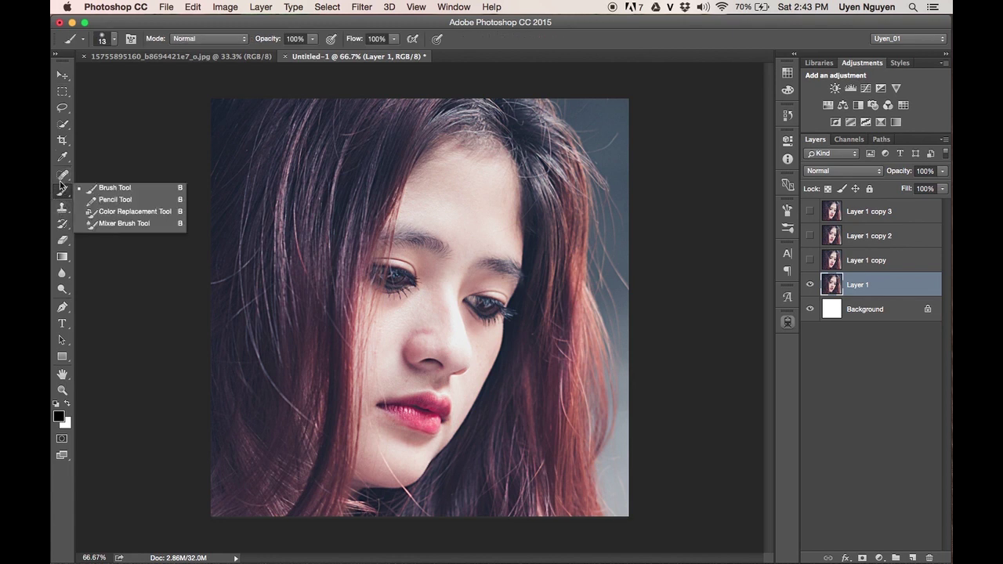
{"action": "left_click", "coordinate": [138, 189]}
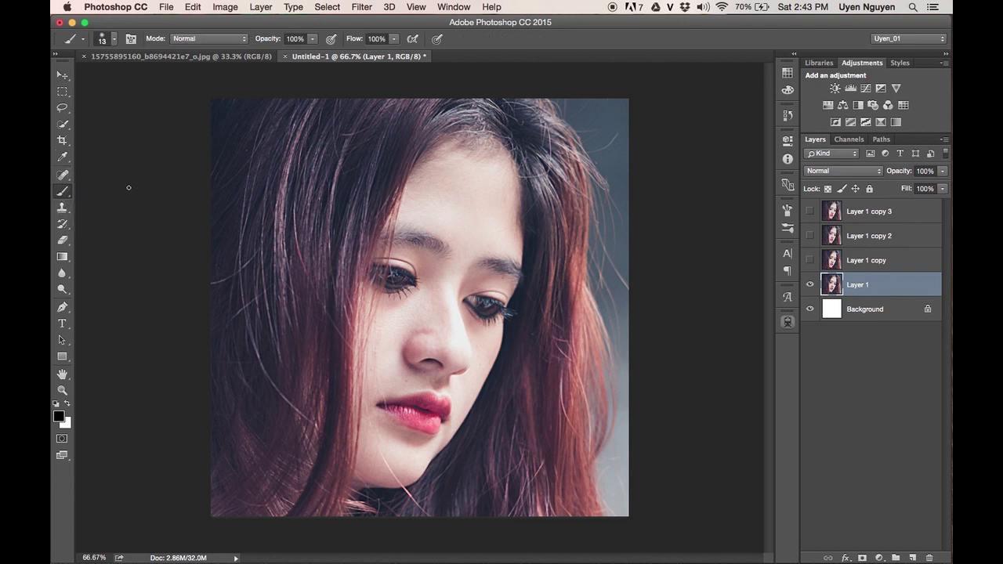
{"action": "left_click", "coordinate": [115, 39]}
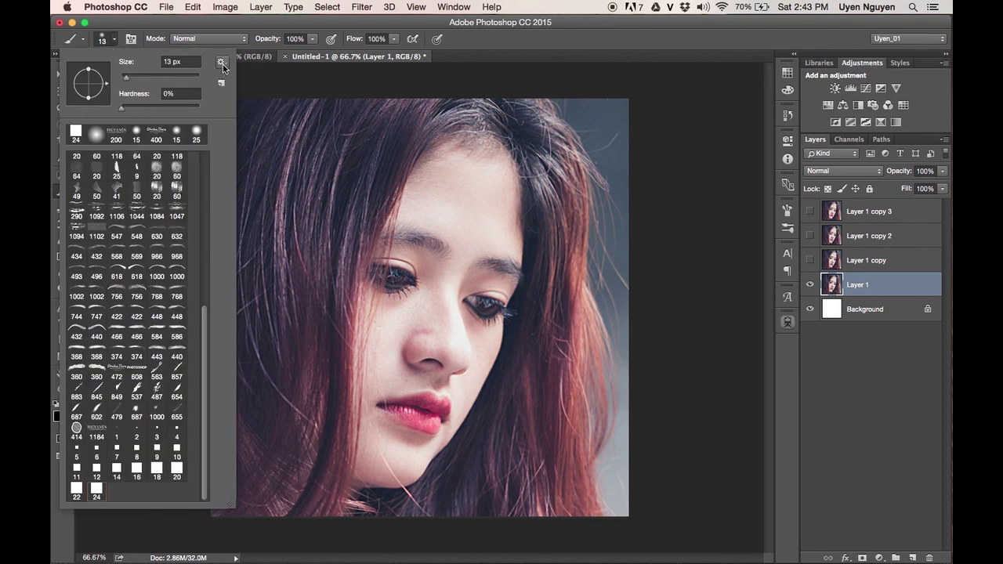
{"action": "left_click", "coordinate": [222, 63]}
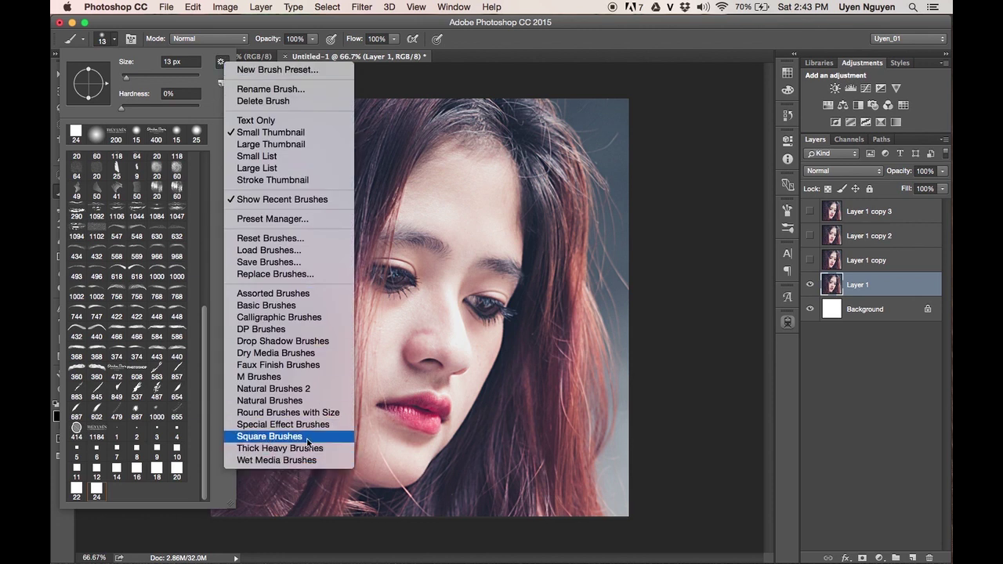
{"action": "left_click", "coordinate": [265, 438]}
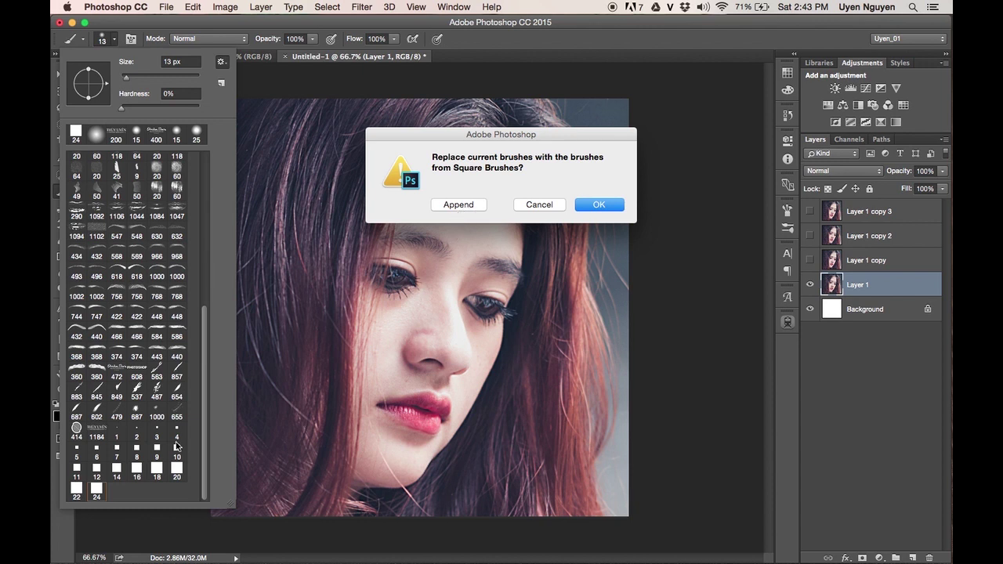
{"action": "left_click", "coordinate": [541, 205]}
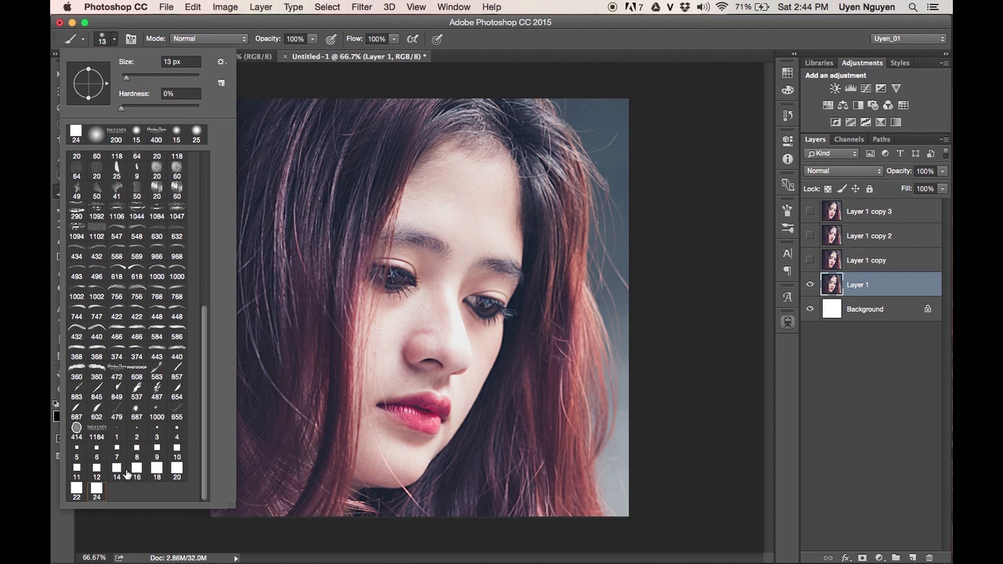
- Choose the 24 px square brush tip
{"action": "mouse_move", "coordinate": [202, 406]}
{"action": "left_mouse_down"}
{"action": "mouse_move", "coordinate": [202, 249]}
{"action": "mouse_move", "coordinate": [208, 369]}
{"action": "left_mouse_up"}
{"action": "left_click", "coordinate": [97, 490]}
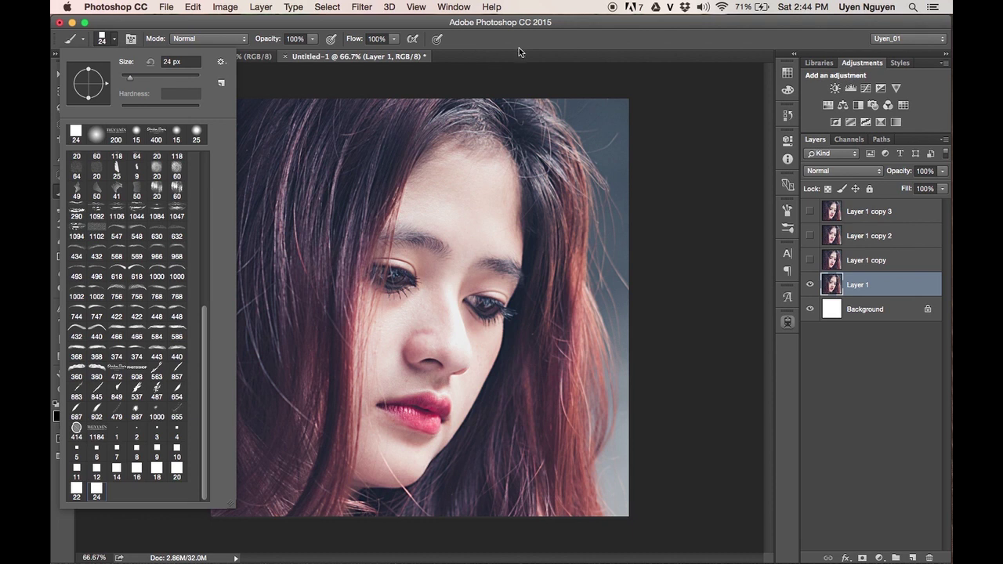
{"action": "left_click", "coordinate": [484, 49]}
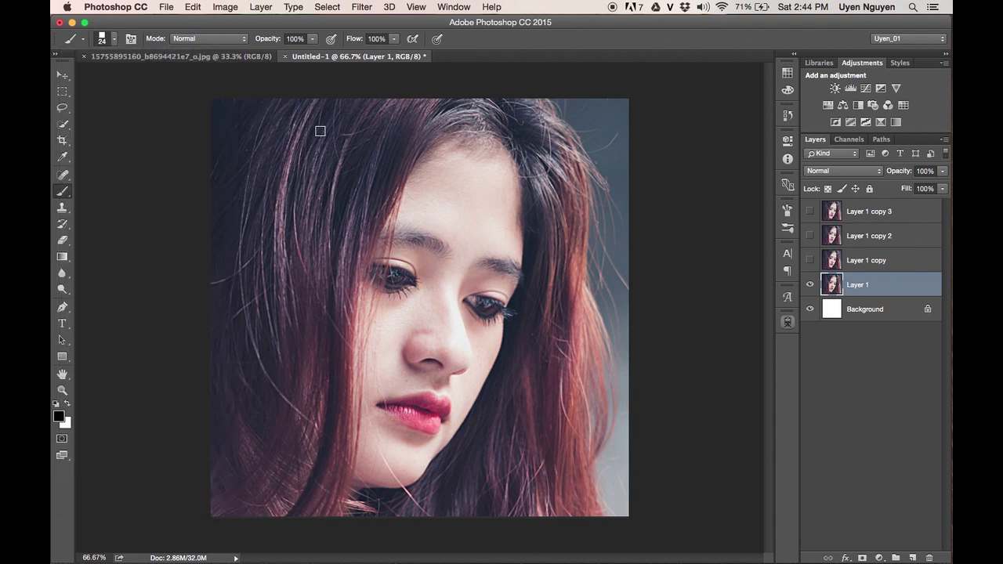
- Enable Shape Dynamics for the square brush with Size Jitter at 100%
{"action": "left_click", "coordinate": [455, 7]}
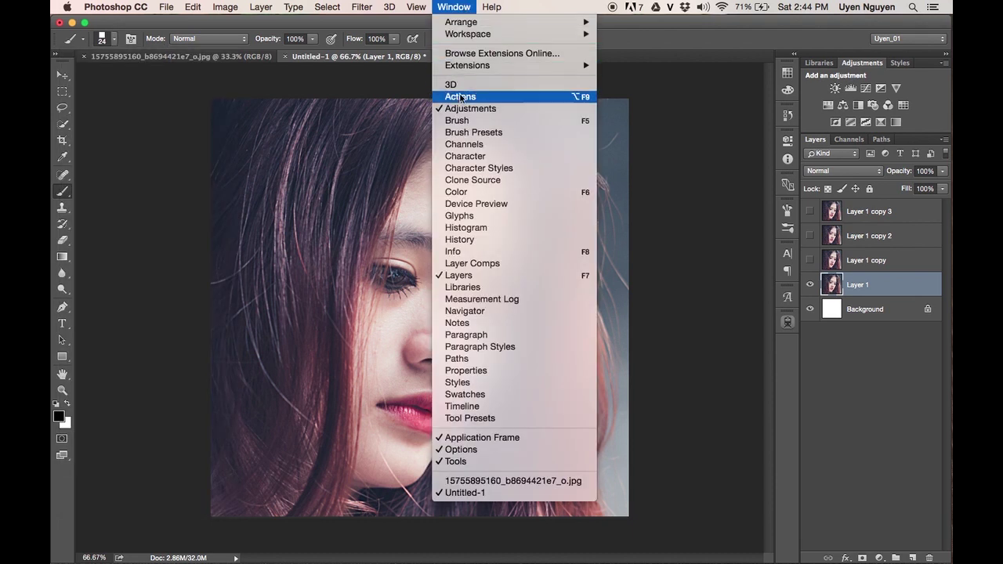
{"action": "left_click", "coordinate": [580, 121]}
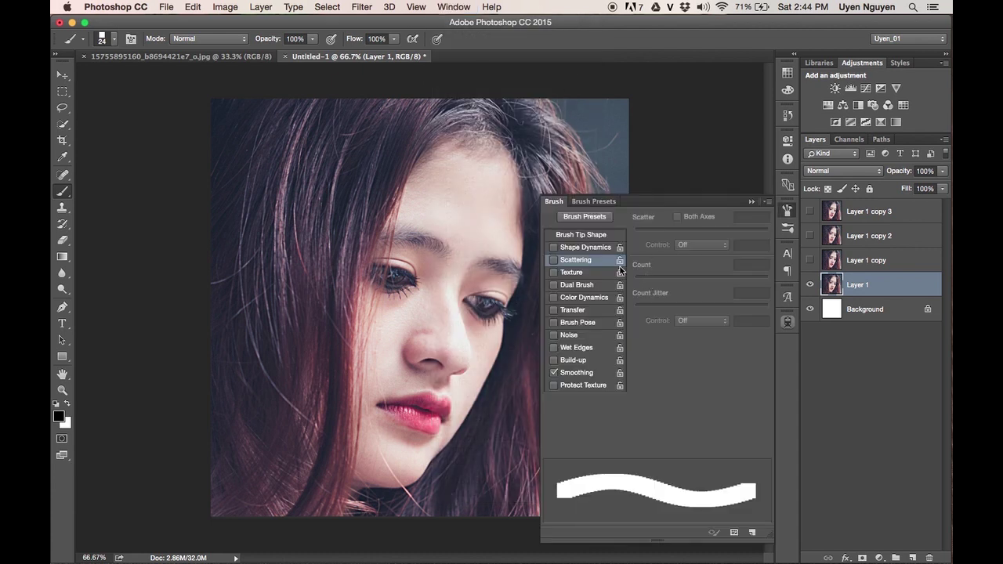
{"action": "left_click", "coordinate": [573, 248]}
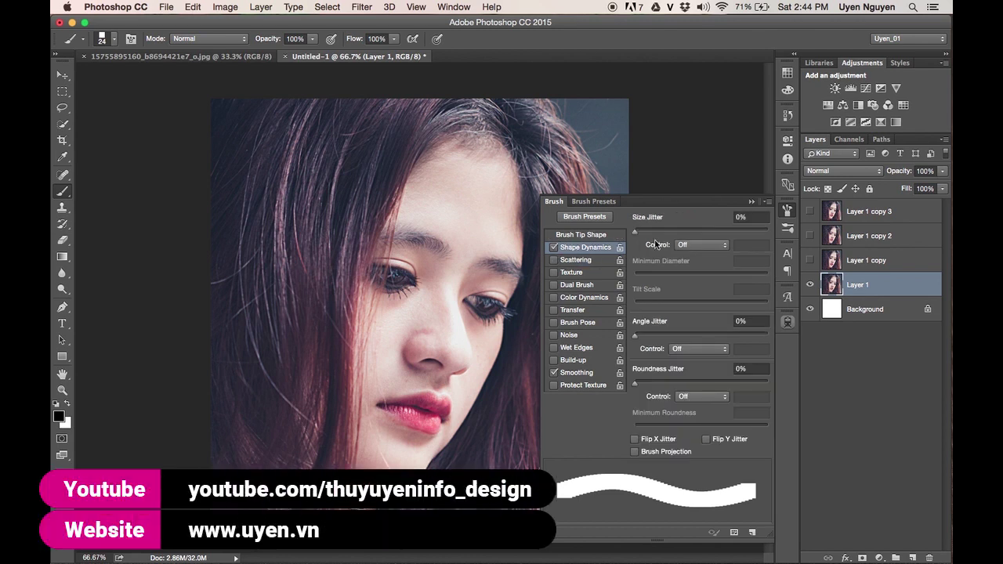
{"action": "mouse_move", "coordinate": [635, 232]}
{"action": "left_mouse_down"}
{"action": "mouse_move", "coordinate": [756, 232]}
{"action": "mouse_move", "coordinate": [713, 236]}
{"action": "mouse_move", "coordinate": [744, 233]}
{"action": "left_mouse_up"}
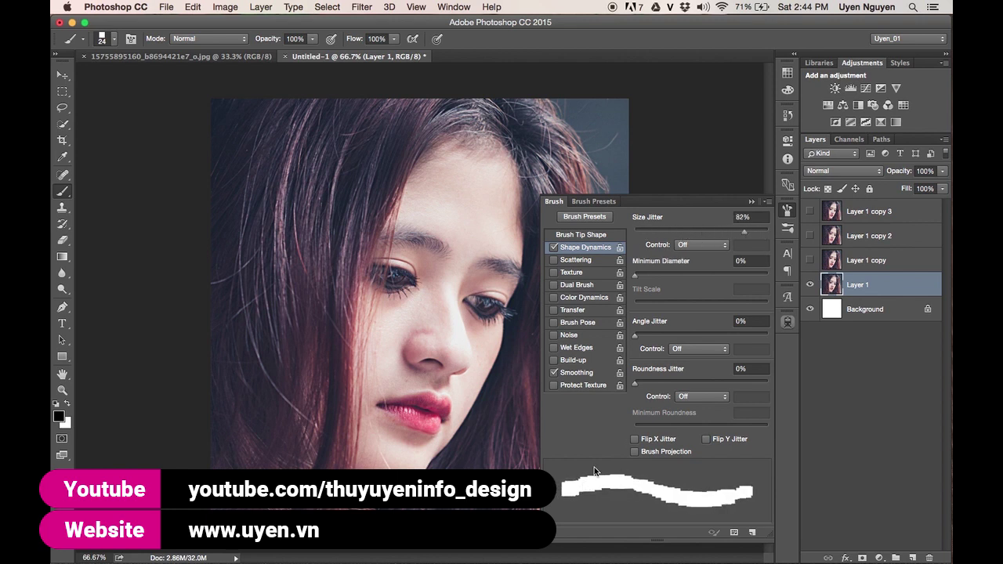
{"action": "left_click_drag", "start_coordinate": [745, 233], "coordinate": [775, 234]}
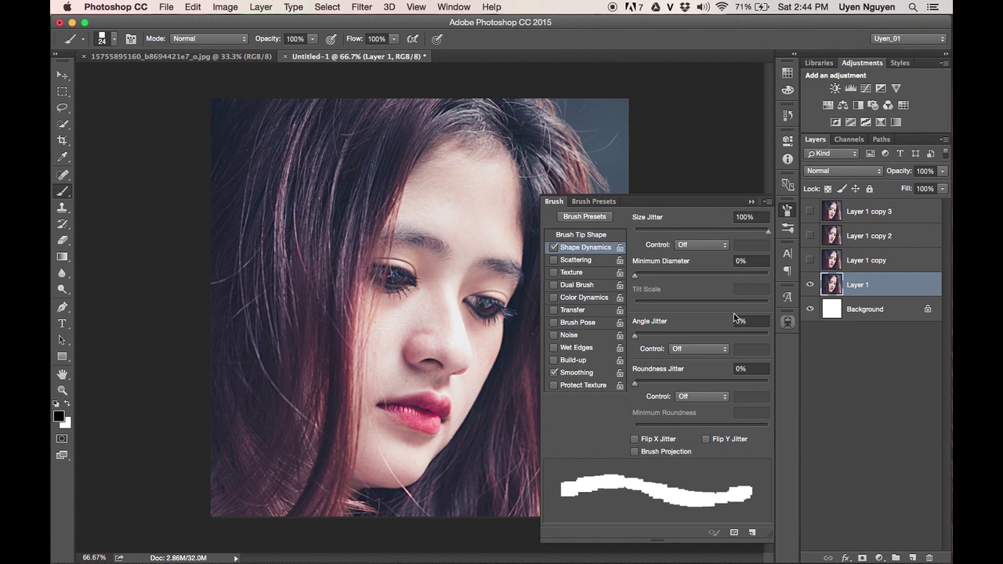
- Enable Scattering on both axes at 700% and turn off Smoothing for the square brush
{"action": "left_click", "coordinate": [563, 261]}
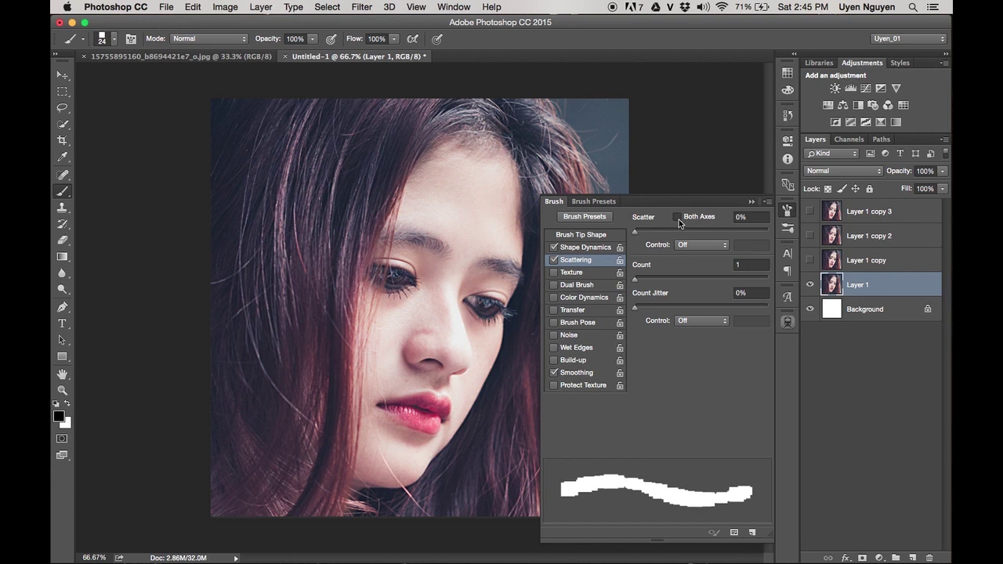
{"action": "mouse_move", "coordinate": [639, 232]}
{"action": "left_mouse_down"}
{"action": "mouse_move", "coordinate": [744, 232]}
{"action": "mouse_move", "coordinate": [726, 233]}
{"action": "left_mouse_up"}
{"action": "left_click", "coordinate": [758, 217]}
{"action": "type", "text": "700"}
{"action": "left_click", "coordinate": [759, 269]}
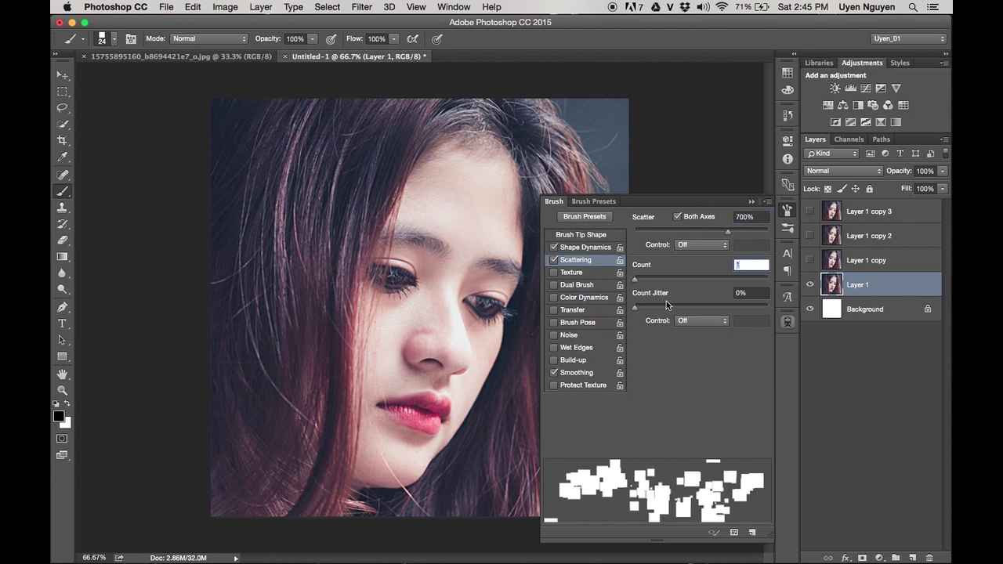
{"action": "key", "text": "Tab"}
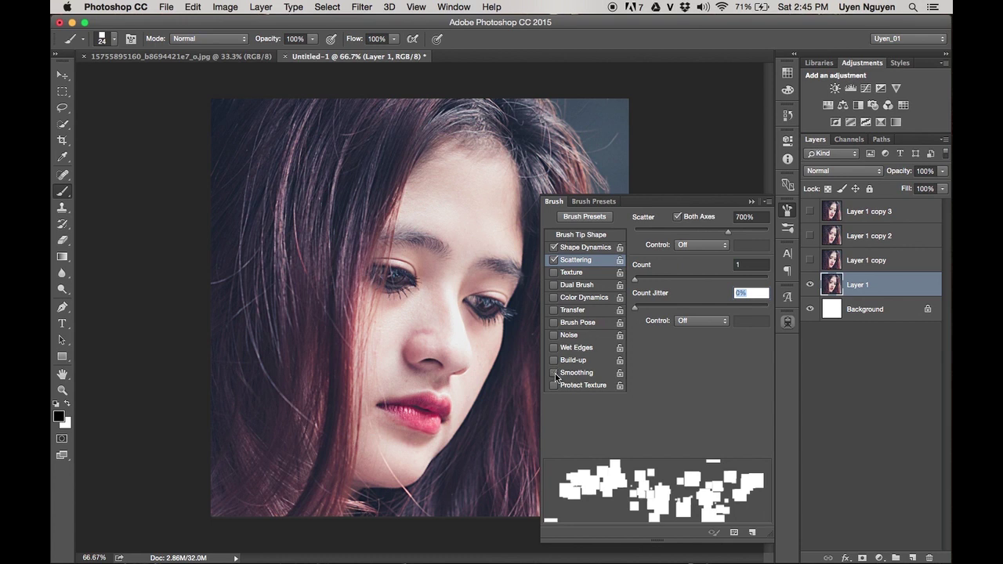
{"action": "left_click", "coordinate": [752, 202]}
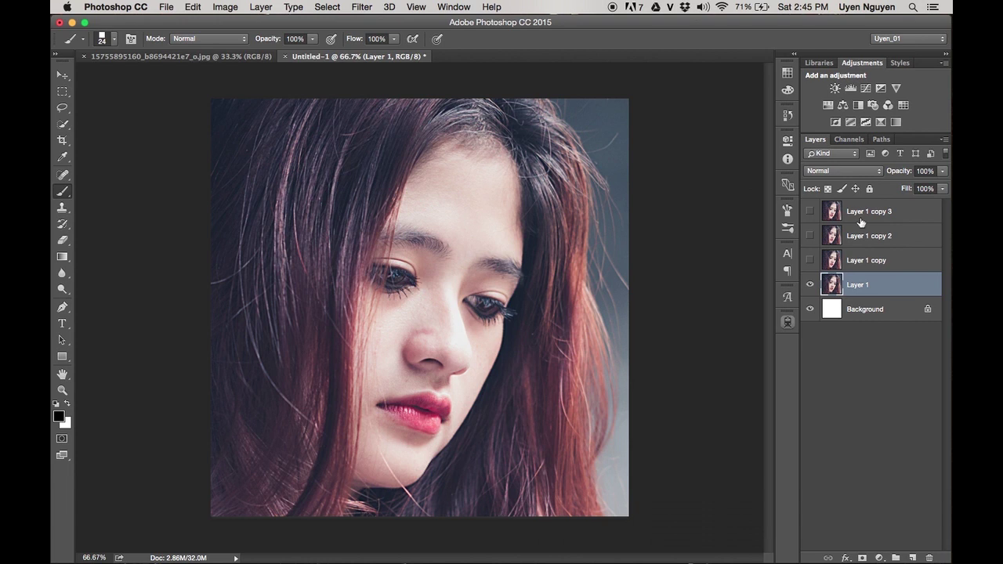
{"action": "left_click", "coordinate": [863, 558]}
{"action": "key", "text": "x"}
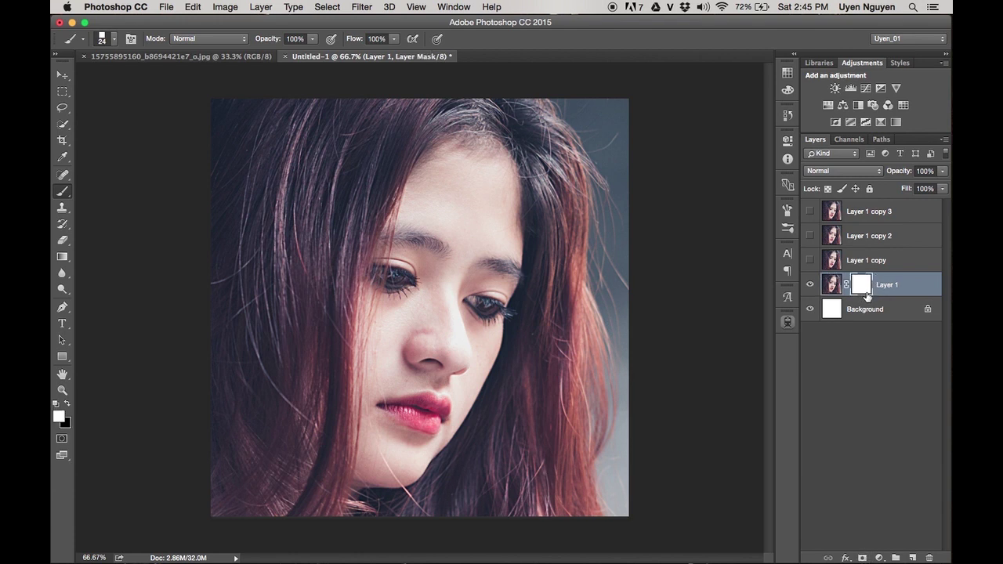
{"action": "key", "text": "super+z"}
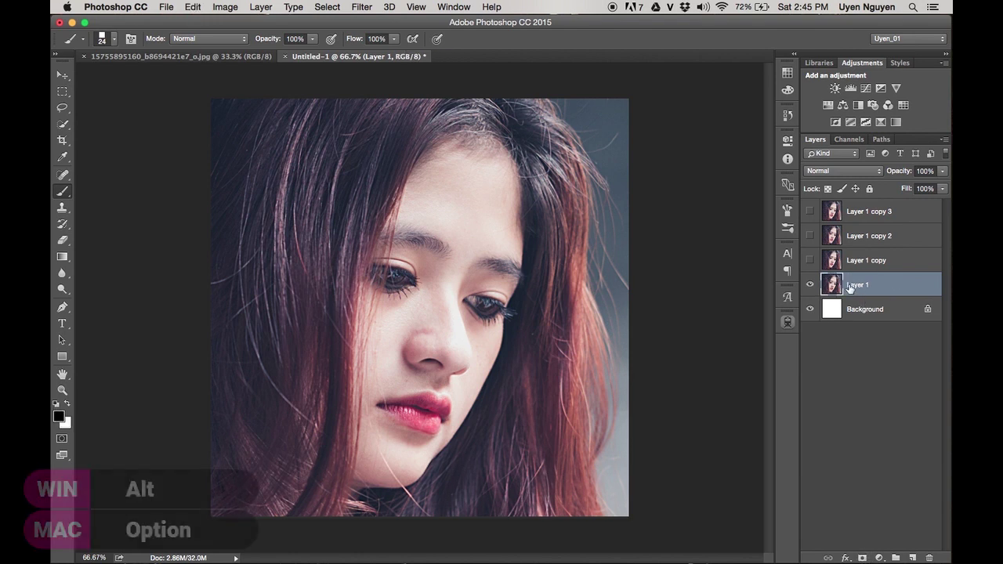
- Add a black mask to Layer 1 and paint white scattered squares over the face to reveal it
{"action": "left_click", "coordinate": [862, 558], "text": "alt"}
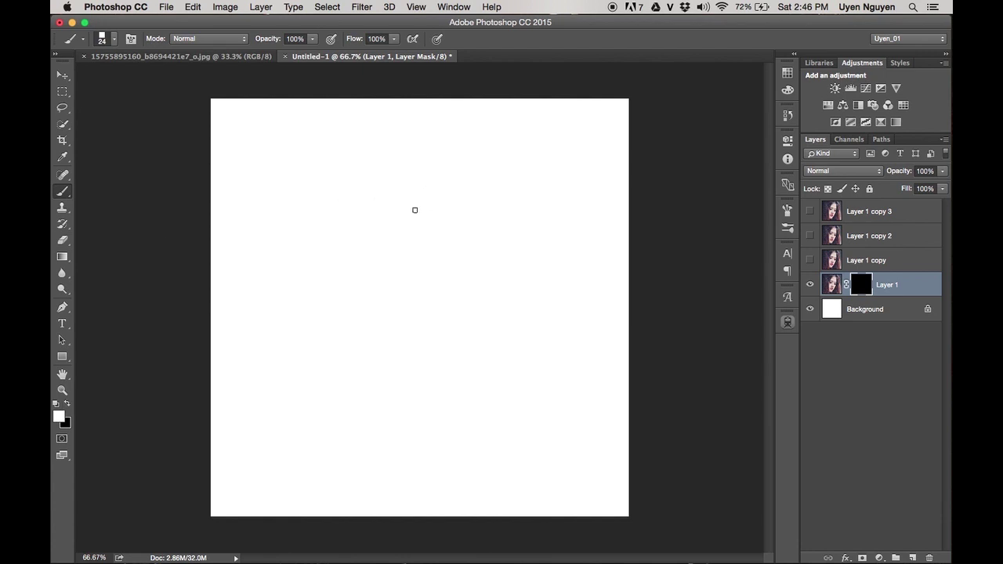
{"action": "mouse_move", "coordinate": [411, 225]}
{"action": "left_mouse_down"}
{"action": "mouse_move", "coordinate": [398, 266]}
{"action": "mouse_move", "coordinate": [434, 242]}
{"action": "mouse_move", "coordinate": [482, 270]}
{"action": "mouse_move", "coordinate": [437, 273]}
{"action": "mouse_move", "coordinate": [420, 290]}
{"action": "mouse_move", "coordinate": [400, 272]}
{"action": "mouse_move", "coordinate": [397, 304]}
{"action": "mouse_move", "coordinate": [442, 306]}
{"action": "mouse_move", "coordinate": [370, 353]}
{"action": "mouse_move", "coordinate": [371, 412]}
{"action": "mouse_move", "coordinate": [394, 365]}
{"action": "mouse_move", "coordinate": [415, 398]}
{"action": "mouse_move", "coordinate": [442, 340]}
{"action": "mouse_move", "coordinate": [455, 341]}
{"action": "mouse_move", "coordinate": [420, 441]}
{"action": "mouse_move", "coordinate": [398, 404]}
{"action": "mouse_move", "coordinate": [398, 450]}
{"action": "mouse_move", "coordinate": [411, 444]}
{"action": "mouse_move", "coordinate": [420, 317]}
{"action": "mouse_move", "coordinate": [434, 331]}
{"action": "mouse_move", "coordinate": [469, 330]}
{"action": "left_mouse_up"}
{"action": "mouse_move", "coordinate": [504, 287]}
{"action": "left_mouse_down"}
{"action": "mouse_move", "coordinate": [385, 308]}
{"action": "mouse_move", "coordinate": [423, 311]}
{"action": "mouse_move", "coordinate": [367, 385]}
{"action": "mouse_move", "coordinate": [467, 289]}
{"action": "left_mouse_up"}
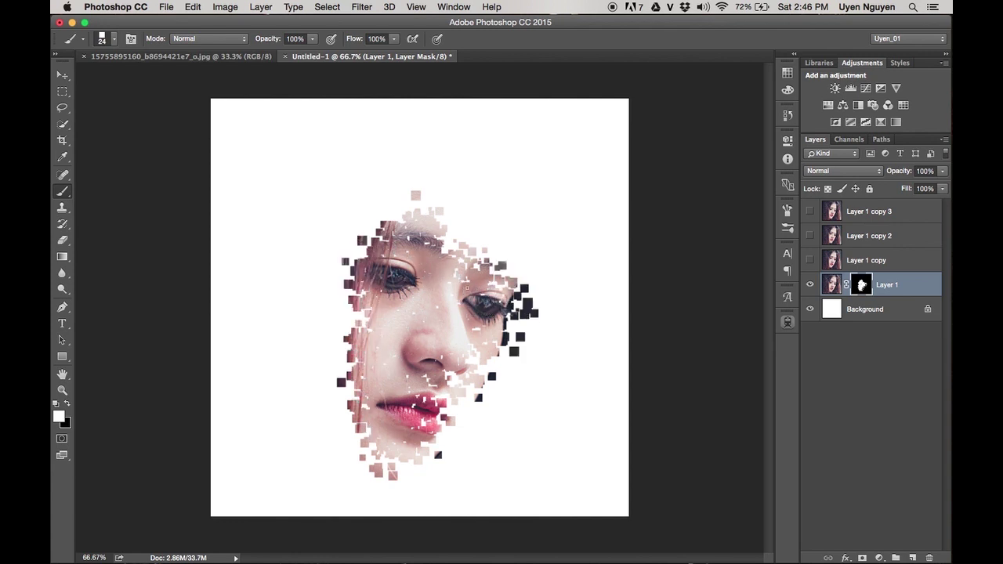
{"action": "mouse_move", "coordinate": [465, 365]}
{"action": "left_mouse_down"}
{"action": "mouse_move", "coordinate": [425, 415]}
{"action": "mouse_move", "coordinate": [408, 390]}
{"action": "mouse_move", "coordinate": [423, 392]}
{"action": "mouse_move", "coordinate": [432, 362]}
{"action": "mouse_move", "coordinate": [415, 422]}
{"action": "left_mouse_up"}
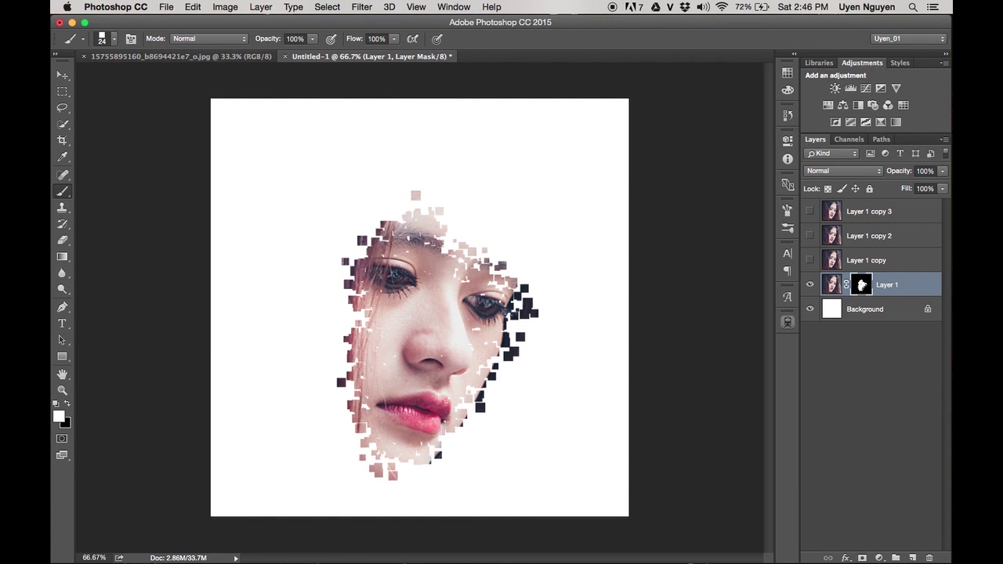
{"action": "mouse_move", "coordinate": [424, 255]}
{"action": "left_mouse_down"}
{"action": "mouse_move", "coordinate": [449, 240]}
{"action": "mouse_move", "coordinate": [472, 411]}
{"action": "mouse_move", "coordinate": [445, 446]}
{"action": "mouse_move", "coordinate": [376, 427]}
{"action": "mouse_move", "coordinate": [354, 322]}
{"action": "mouse_move", "coordinate": [343, 424]}
{"action": "mouse_move", "coordinate": [383, 444]}
{"action": "mouse_move", "coordinate": [401, 241]}
{"action": "mouse_move", "coordinate": [490, 446]}
{"action": "mouse_move", "coordinate": [511, 367]}
{"action": "mouse_move", "coordinate": [488, 251]}
{"action": "mouse_move", "coordinate": [411, 219]}
{"action": "mouse_move", "coordinate": [487, 360]}
{"action": "mouse_move", "coordinate": [433, 452]}
{"action": "mouse_move", "coordinate": [401, 450]}
{"action": "mouse_move", "coordinate": [388, 248]}
{"action": "left_mouse_up"}
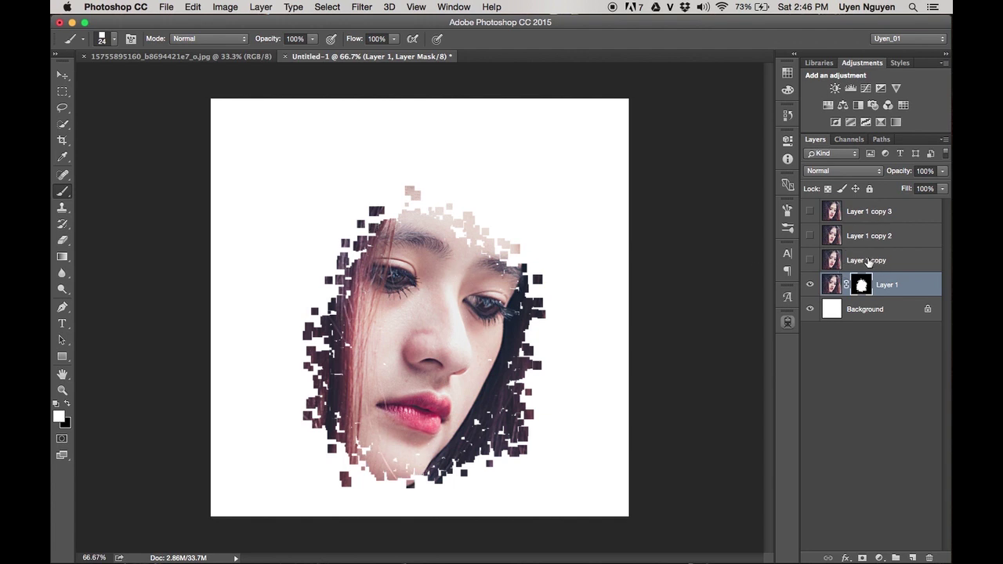
- Show Layer 1 copy, add a black mask and paint white scattered squares around the face's edge at 70% brush opacity
{"action": "left_click", "coordinate": [870, 263]}
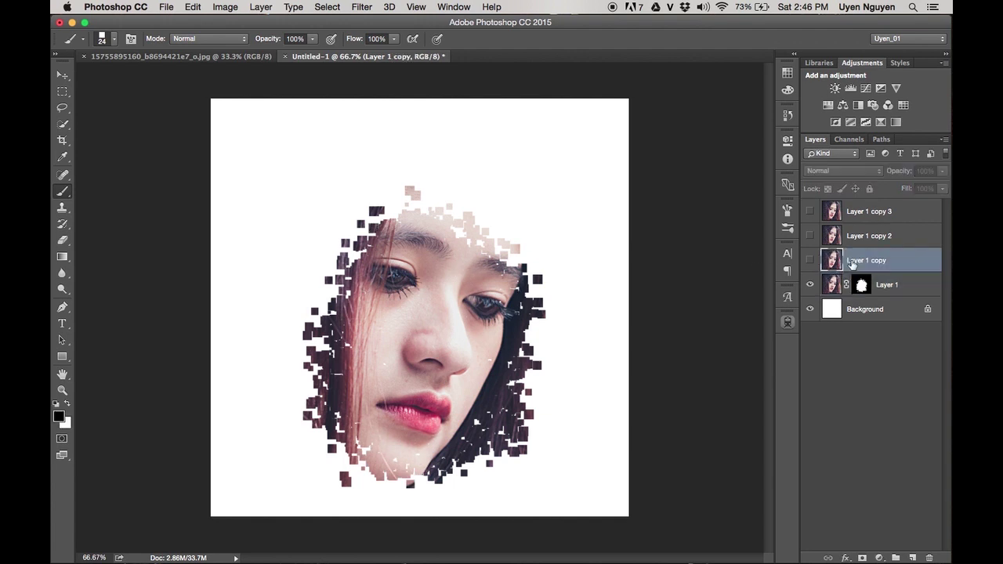
{"action": "left_click", "coordinate": [810, 260]}
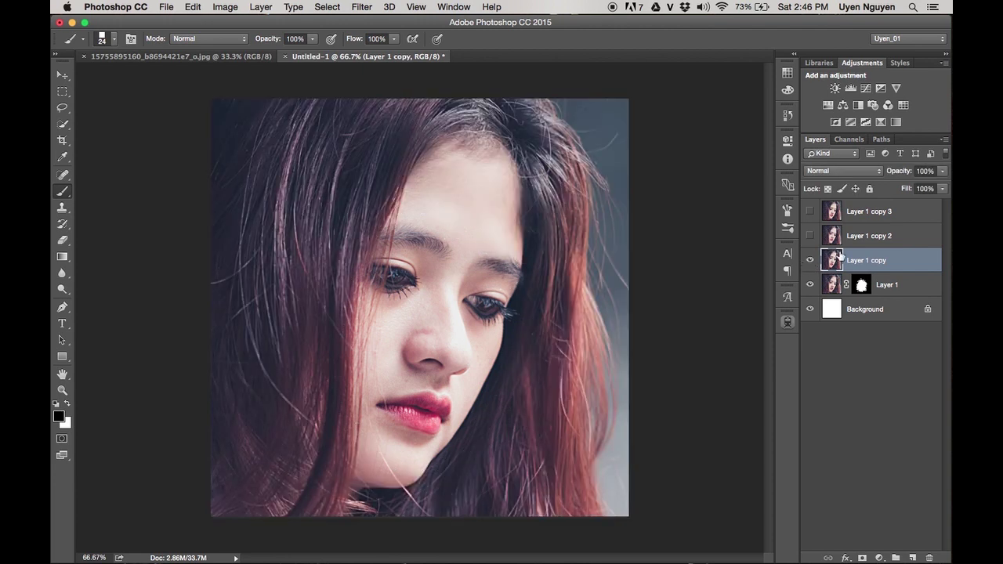
{"action": "left_click", "coordinate": [863, 557], "text": "alt"}
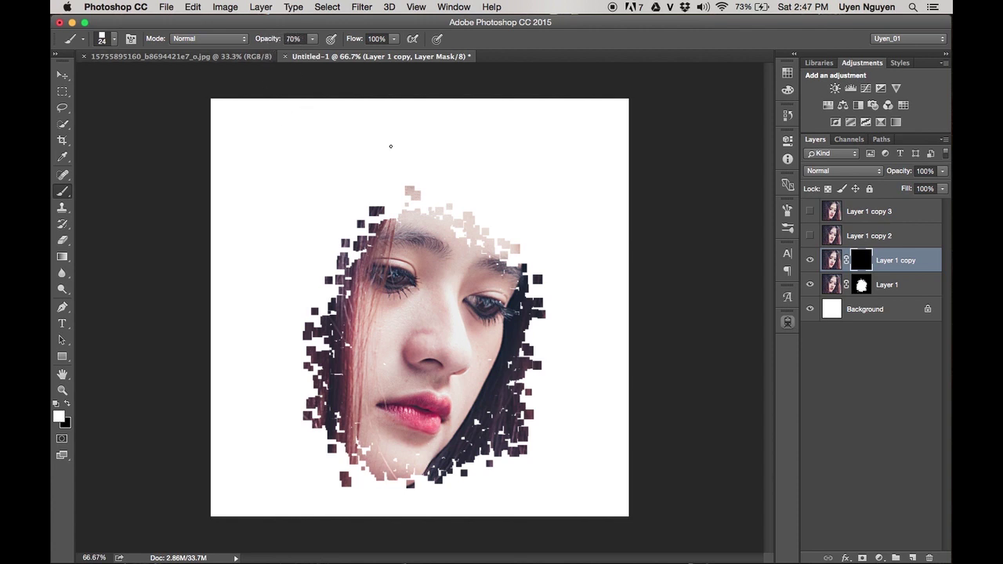
{"action": "mouse_move", "coordinate": [442, 190]}
{"action": "left_mouse_down"}
{"action": "mouse_move", "coordinate": [368, 202]}
{"action": "mouse_move", "coordinate": [314, 271]}
{"action": "mouse_move", "coordinate": [296, 258]}
{"action": "mouse_move", "coordinate": [321, 302]}
{"action": "mouse_move", "coordinate": [301, 384]}
{"action": "mouse_move", "coordinate": [321, 462]}
{"action": "mouse_move", "coordinate": [378, 502]}
{"action": "mouse_move", "coordinate": [354, 474]}
{"action": "mouse_move", "coordinate": [486, 478]}
{"action": "mouse_move", "coordinate": [548, 369]}
{"action": "mouse_move", "coordinate": [470, 200]}
{"action": "mouse_move", "coordinate": [481, 215]}
{"action": "left_mouse_up"}
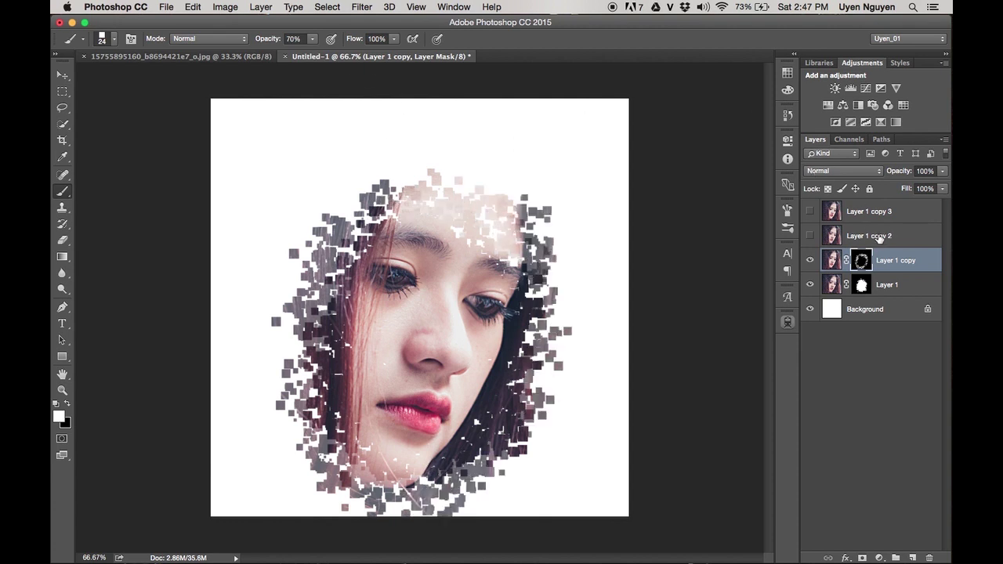
- Show Layer 1 copy 2, add a black mask and paint white scattered squares further outside the face at 35% brush opacity
{"action": "left_click", "coordinate": [878, 237]}
{"action": "key", "text": "x"}
{"action": "left_click", "coordinate": [810, 236]}
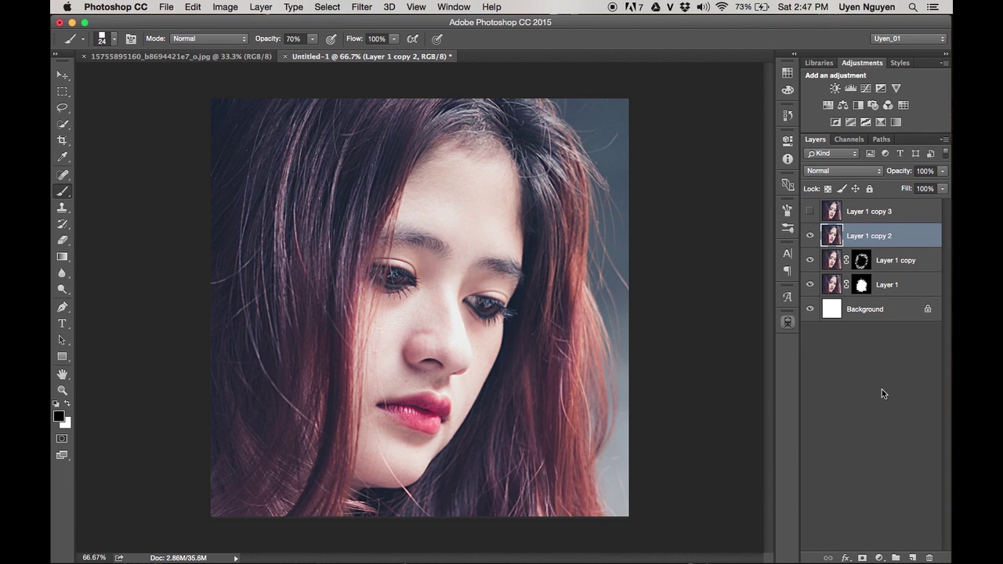
{"action": "left_click", "coordinate": [862, 558], "text": "alt"}
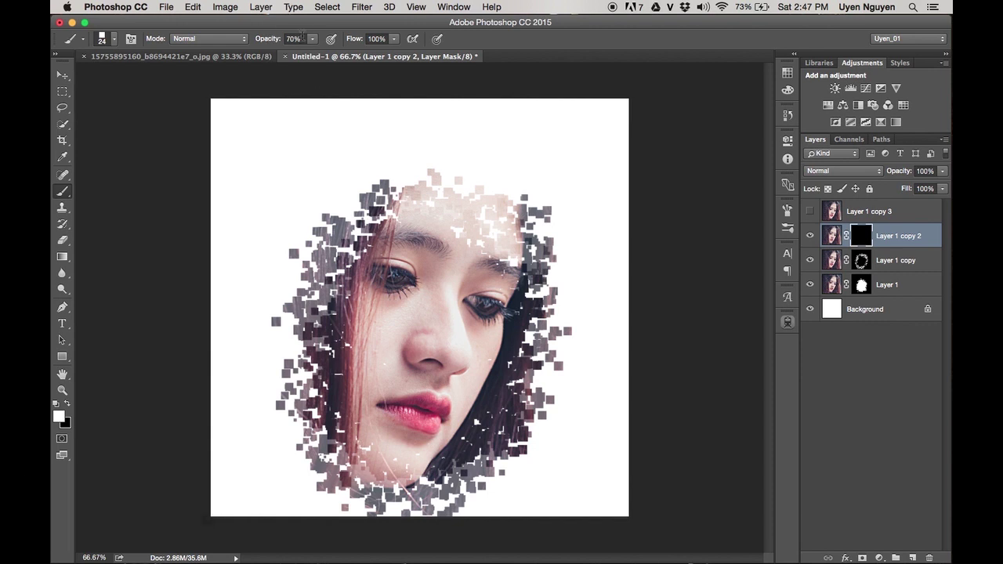
{"action": "key", "text": "3"}
{"action": "key", "text": "5"}
{"action": "mouse_move", "coordinate": [323, 227]}
{"action": "left_mouse_down"}
{"action": "mouse_move", "coordinate": [345, 188]}
{"action": "mouse_move", "coordinate": [431, 157]}
{"action": "mouse_move", "coordinate": [388, 192]}
{"action": "mouse_move", "coordinate": [566, 210]}
{"action": "mouse_move", "coordinate": [549, 239]}
{"action": "mouse_move", "coordinate": [576, 321]}
{"action": "mouse_move", "coordinate": [576, 458]}
{"action": "mouse_move", "coordinate": [451, 517]}
{"action": "mouse_move", "coordinate": [286, 423]}
{"action": "mouse_move", "coordinate": [270, 306]}
{"action": "mouse_move", "coordinate": [361, 153]}
{"action": "mouse_move", "coordinate": [329, 239]}
{"action": "left_mouse_up"}
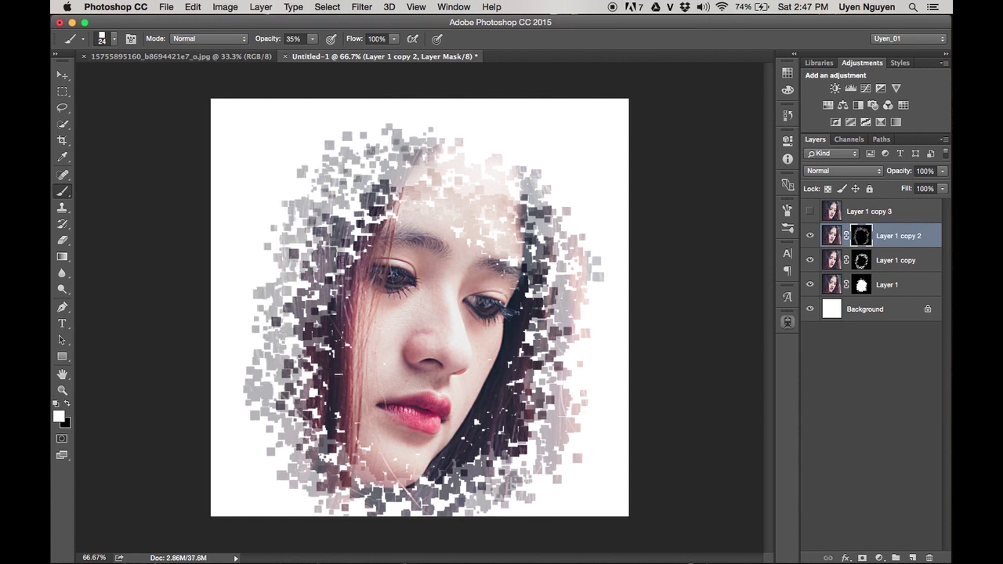
- Show Layer 1 copy 3, add a black mask and paint white scattered squares around the outermost edge at 10% brush opacity
{"action": "left_click", "coordinate": [874, 216]}
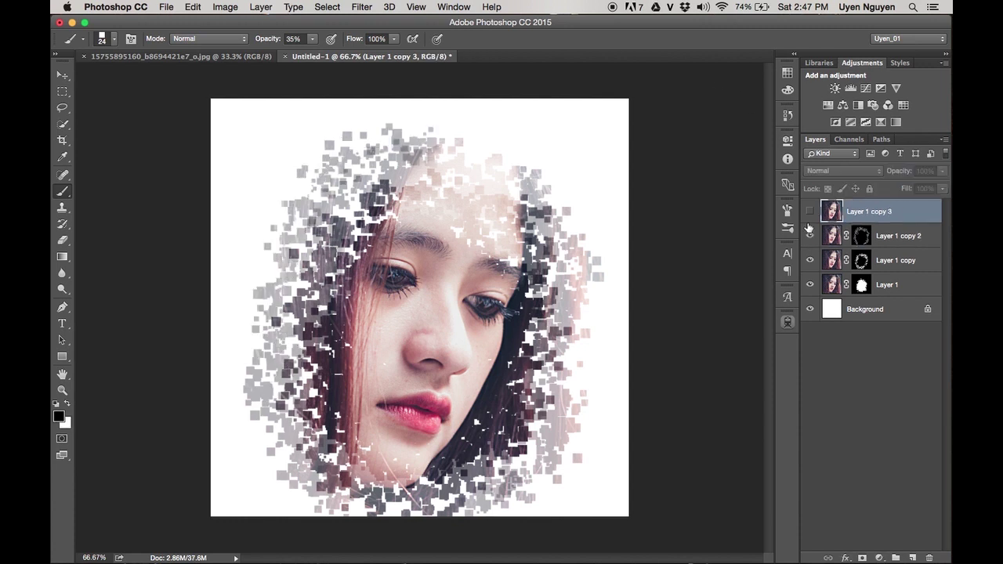
{"action": "left_click", "coordinate": [810, 211]}
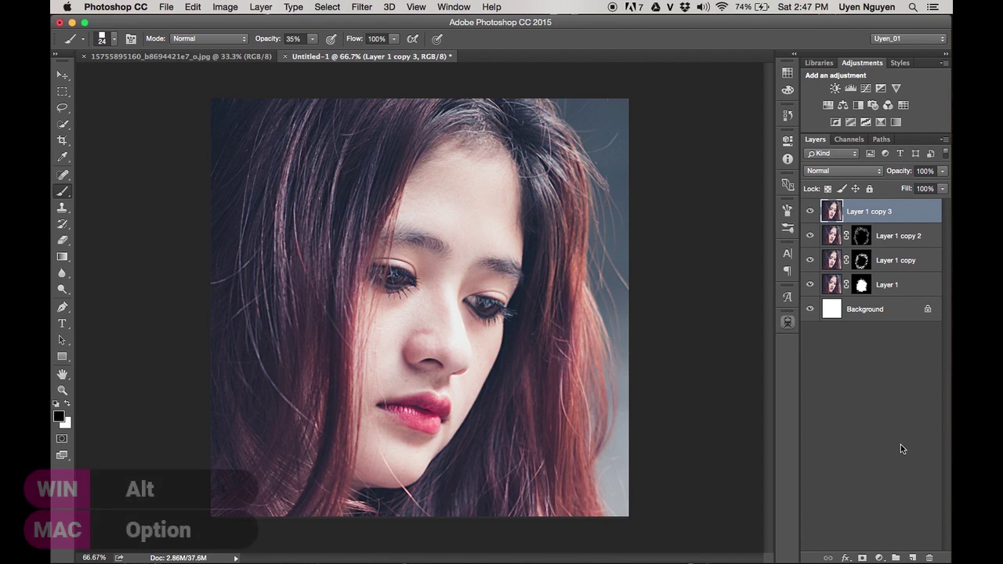
{"action": "left_click", "coordinate": [862, 558], "text": "alt"}
{"action": "key", "text": "x"}
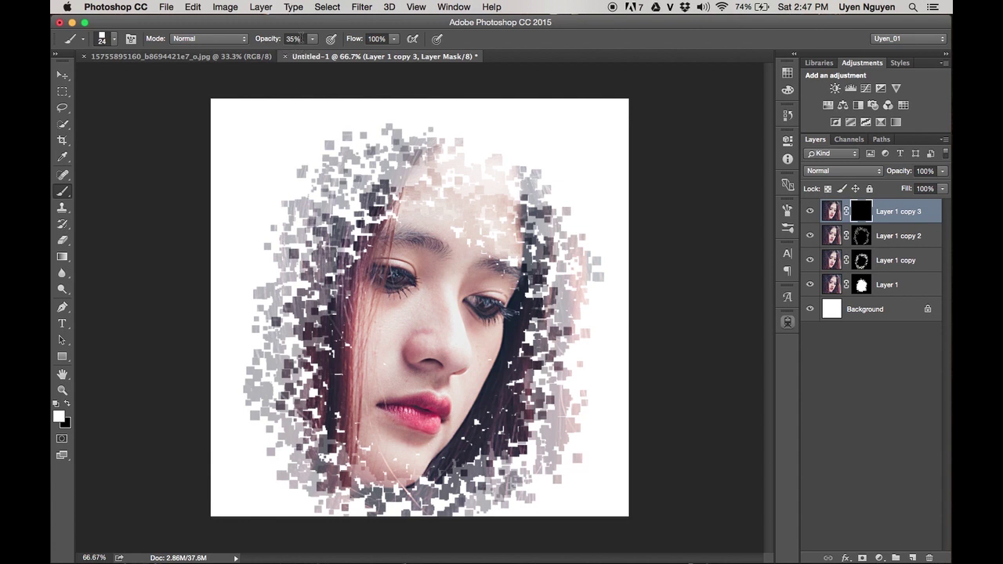
{"action": "key", "text": "1"}
{"action": "mouse_move", "coordinate": [249, 345]}
{"action": "left_mouse_down"}
{"action": "mouse_move", "coordinate": [262, 227]}
{"action": "mouse_move", "coordinate": [304, 147]}
{"action": "mouse_move", "coordinate": [362, 121]}
{"action": "mouse_move", "coordinate": [424, 113]}
{"action": "mouse_move", "coordinate": [349, 137]}
{"action": "mouse_move", "coordinate": [355, 145]}
{"action": "mouse_move", "coordinate": [503, 122]}
{"action": "mouse_move", "coordinate": [410, 136]}
{"action": "mouse_move", "coordinate": [419, 127]}
{"action": "mouse_move", "coordinate": [511, 153]}
{"action": "mouse_move", "coordinate": [473, 153]}
{"action": "mouse_move", "coordinate": [524, 135]}
{"action": "mouse_move", "coordinate": [569, 184]}
{"action": "mouse_move", "coordinate": [571, 209]}
{"action": "mouse_move", "coordinate": [597, 228]}
{"action": "mouse_move", "coordinate": [620, 272]}
{"action": "mouse_move", "coordinate": [587, 406]}
{"action": "mouse_move", "coordinate": [591, 463]}
{"action": "mouse_move", "coordinate": [568, 487]}
{"action": "mouse_move", "coordinate": [602, 406]}
{"action": "mouse_move", "coordinate": [559, 501]}
{"action": "mouse_move", "coordinate": [485, 519]}
{"action": "mouse_move", "coordinate": [248, 445]}
{"action": "mouse_move", "coordinate": [233, 389]}
{"action": "mouse_move", "coordinate": [270, 161]}
{"action": "mouse_move", "coordinate": [473, 147]}
{"action": "left_mouse_up"}
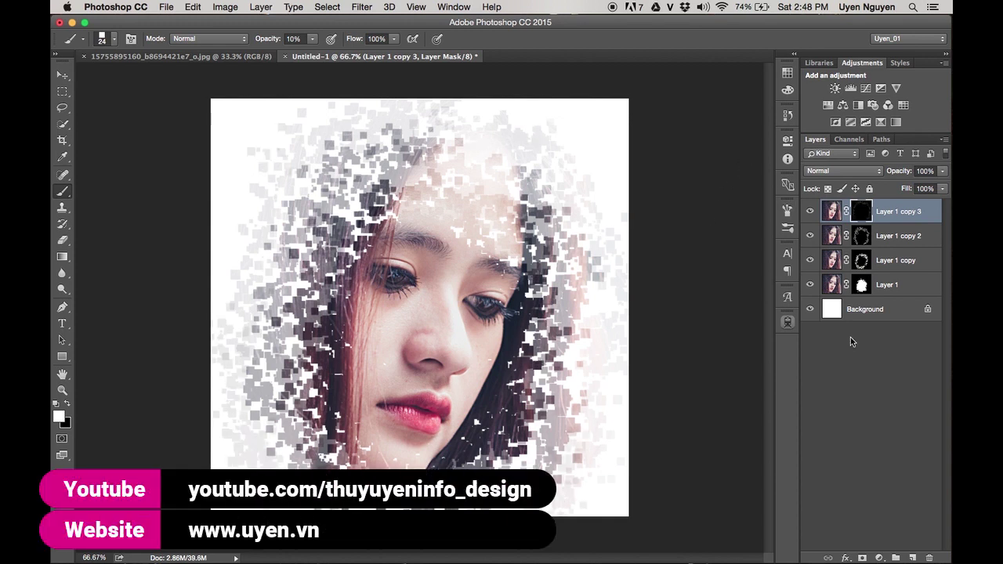
- Add a Solid Color fill layer directly above the Background, using the light skin tone ddcdc6 sampled from the forehead
{"action": "left_click", "coordinate": [867, 312]}
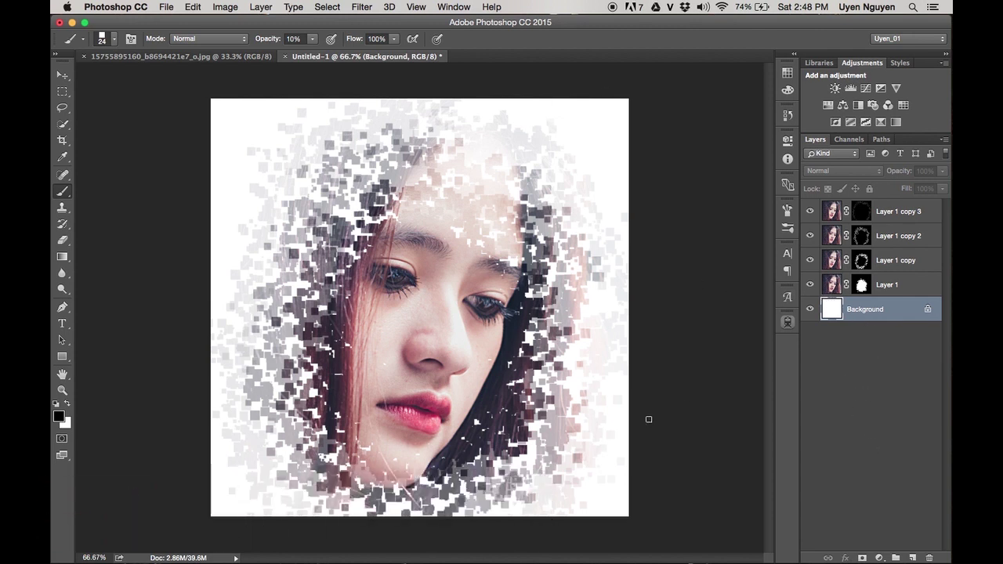
{"action": "left_click", "coordinate": [181, 57]}
{"action": "left_click", "coordinate": [331, 56]}
{"action": "left_click", "coordinate": [879, 558]}
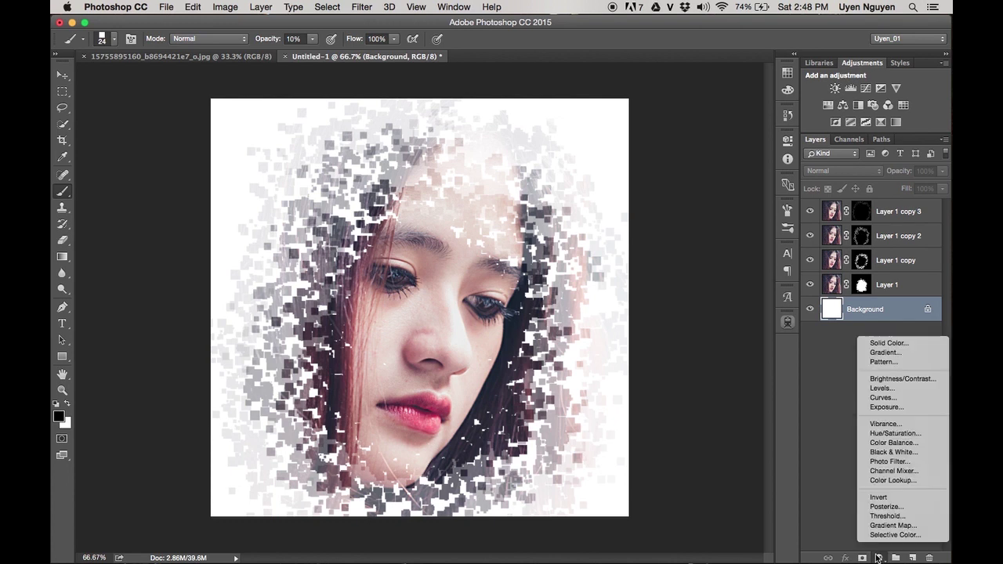
{"action": "left_click", "coordinate": [900, 345]}
{"action": "left_click_drag", "start_coordinate": [719, 315], "coordinate": [739, 288]}
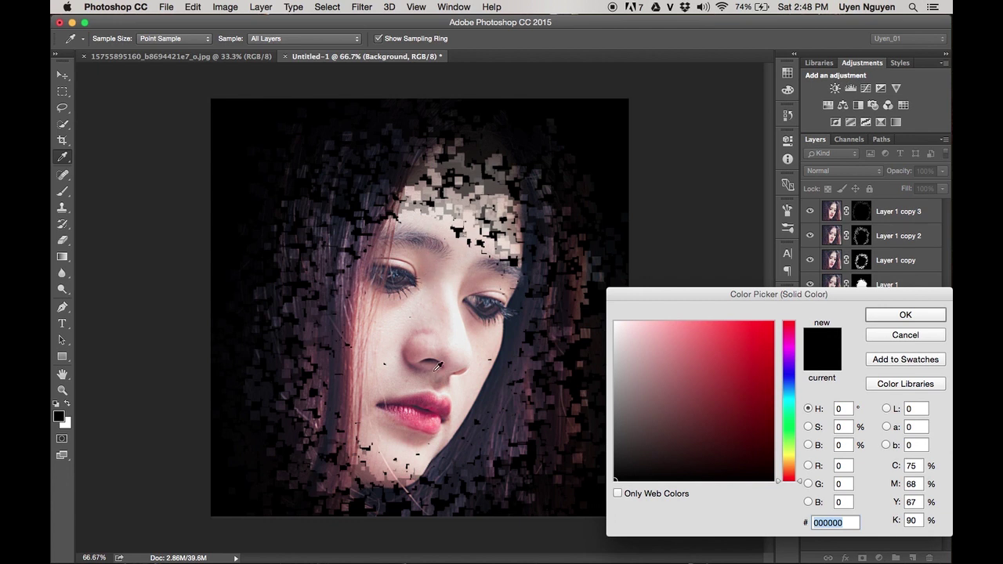
{"action": "left_click", "coordinate": [427, 396]}
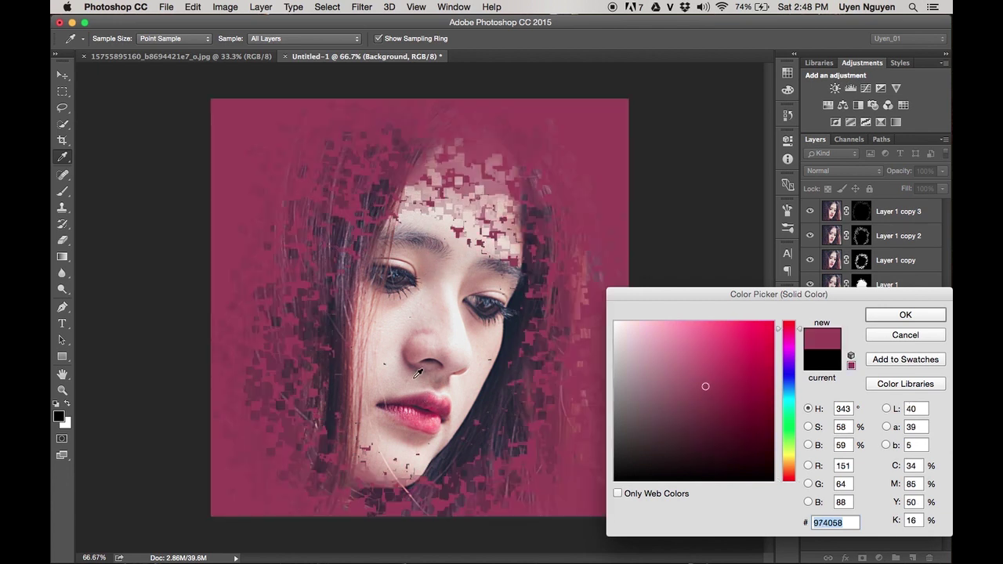
{"action": "left_click", "coordinate": [384, 360]}
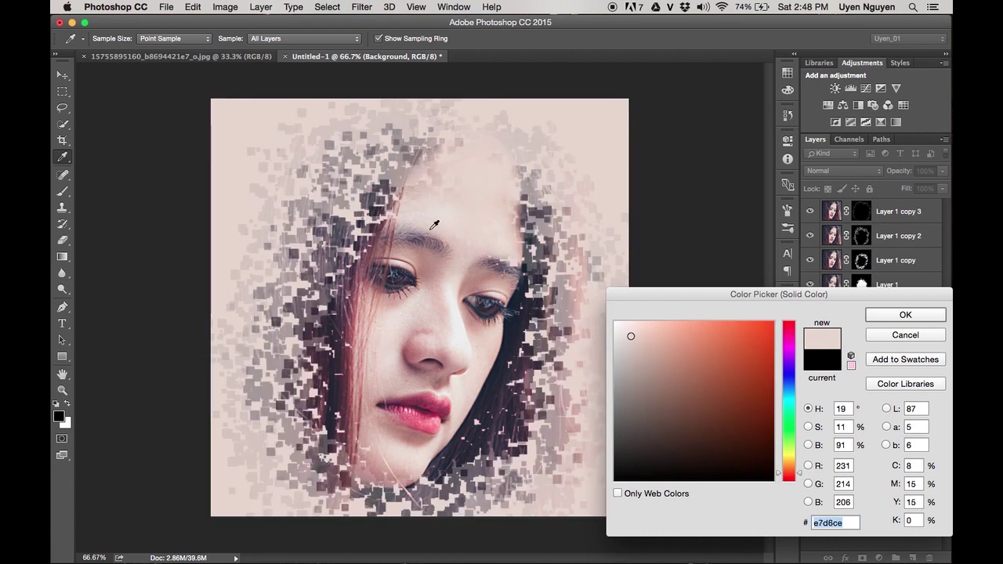
{"action": "left_click", "coordinate": [501, 226]}
{"action": "left_click", "coordinate": [880, 315]}
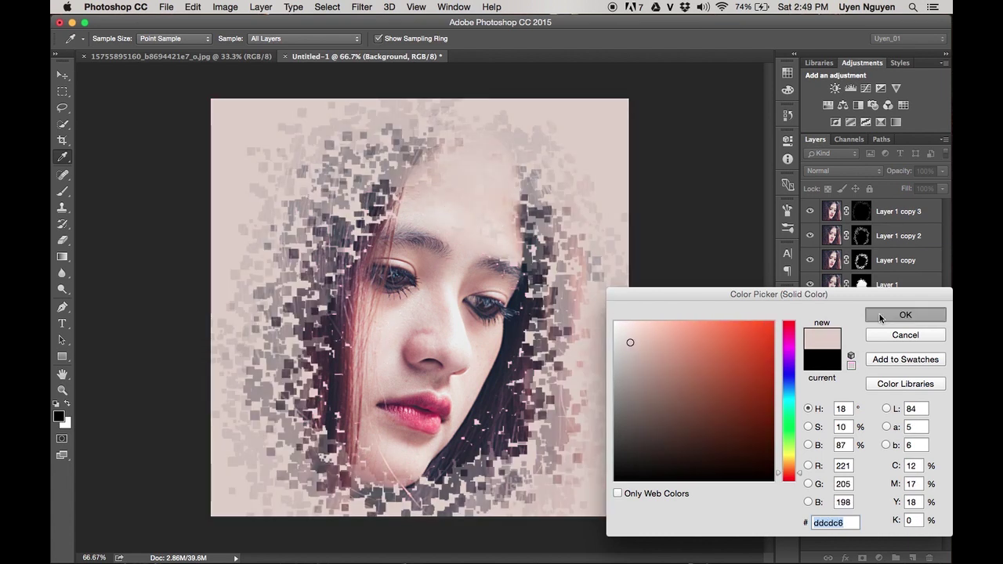
- Return to the Brush tool and compare the portrait with the color fill layer hidden and shown
{"action": "key", "text": "b"}
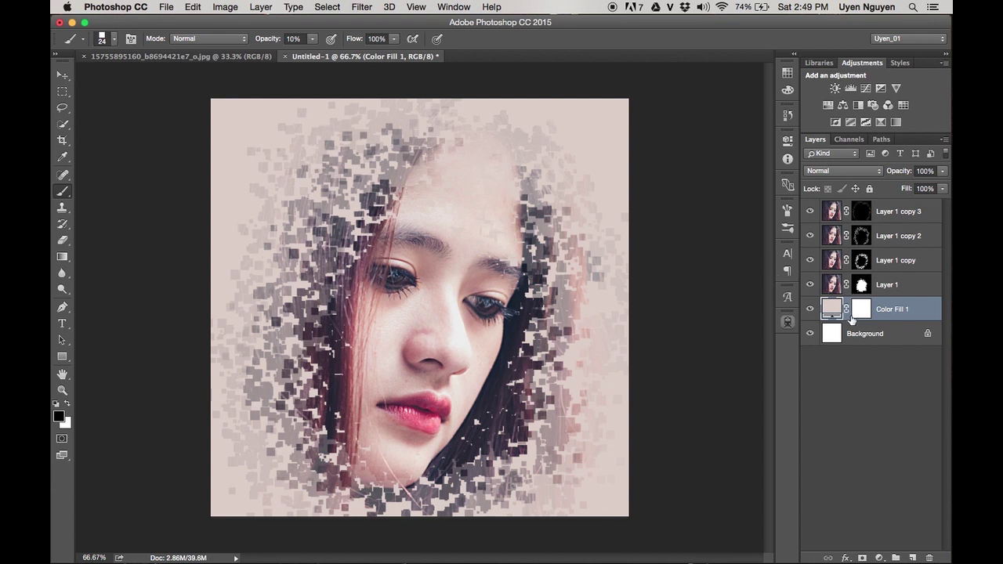
{"action": "left_click", "coordinate": [811, 310]}
{"action": "left_click", "coordinate": [811, 311]}
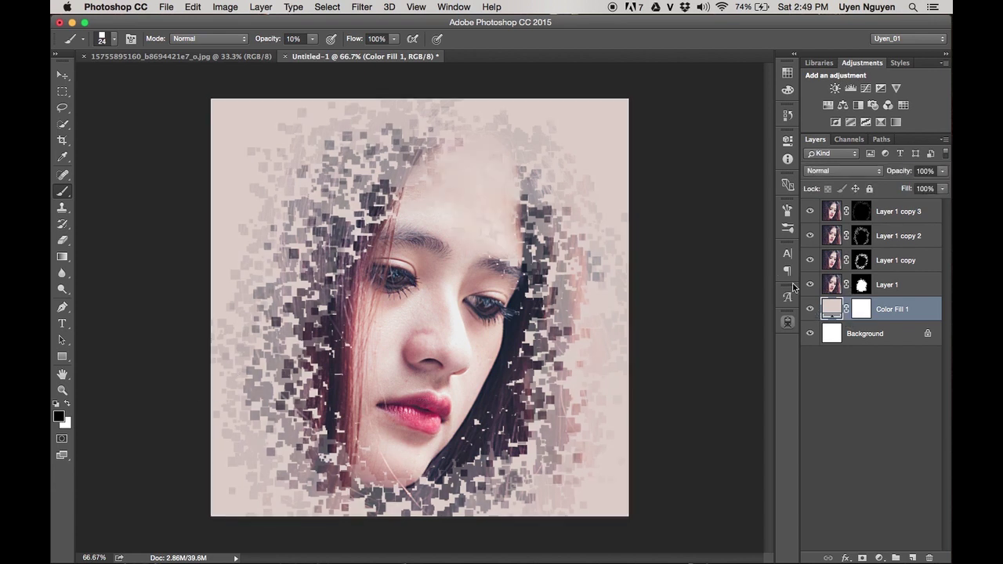